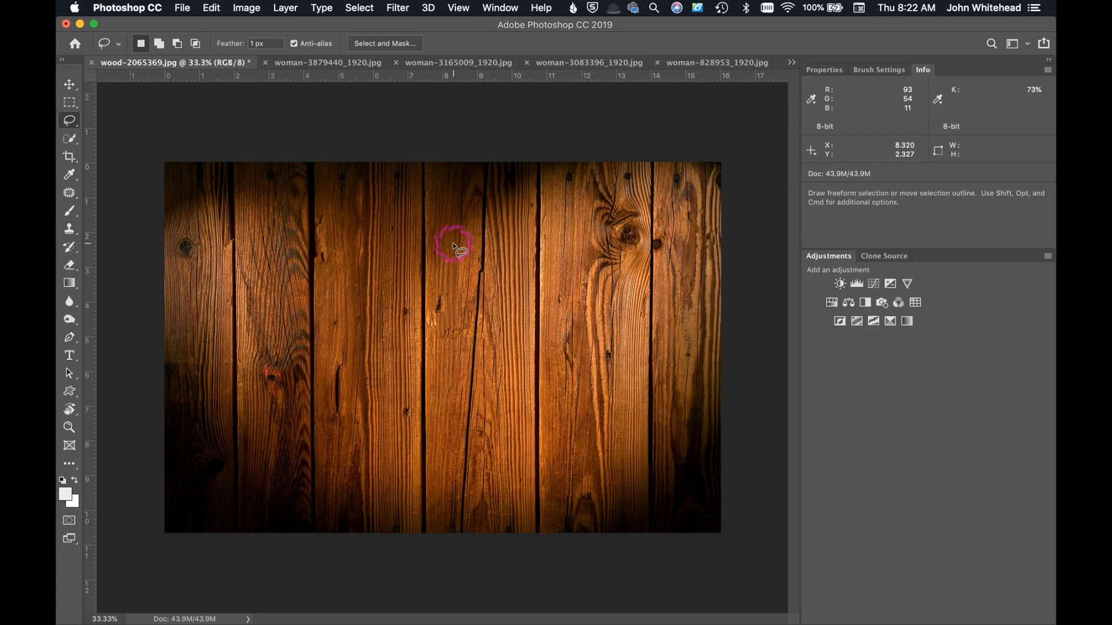
# Step: Try setting the white point in Curves by sampling a bright spot on the wood planks, and reset the curves
pyautogui.press('super+m')
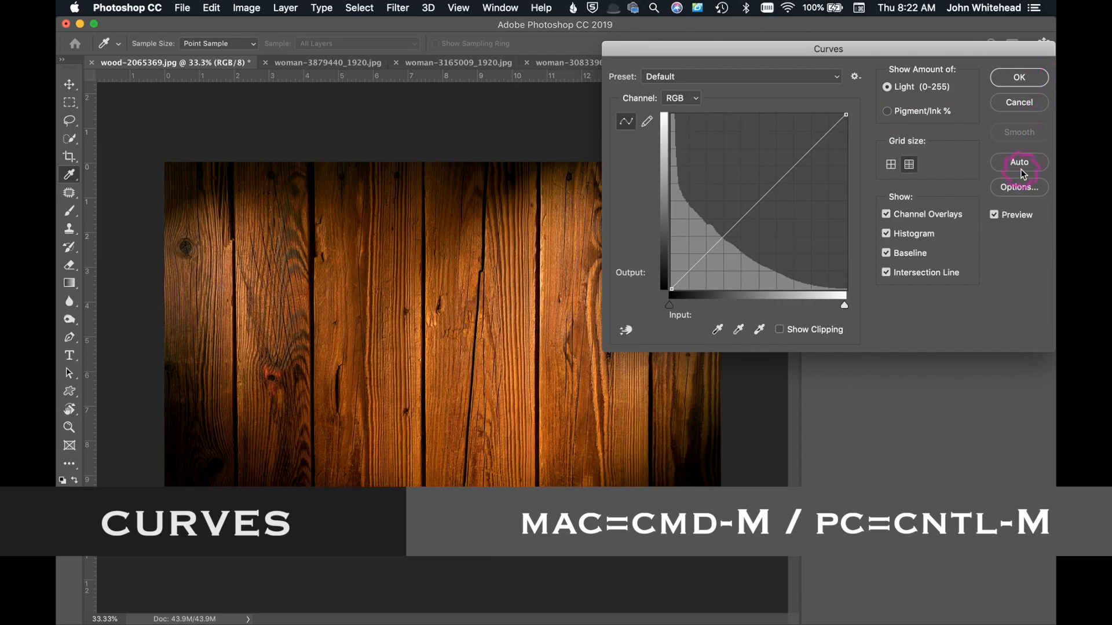
pyautogui.click(759, 331)
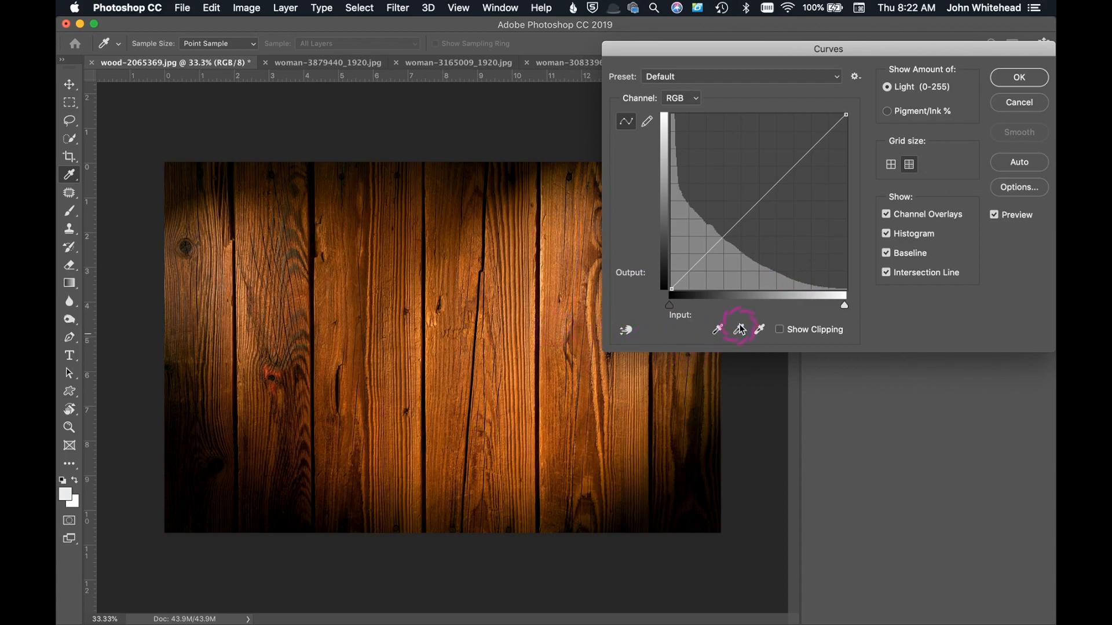
pyautogui.click(759, 331)
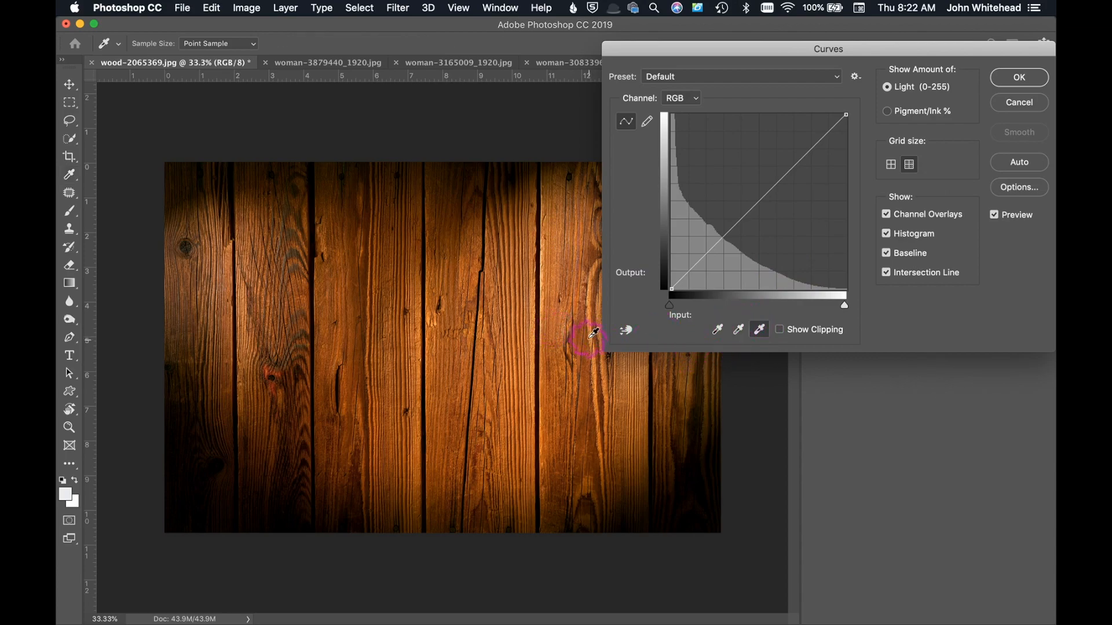
pyautogui.click(545, 270)
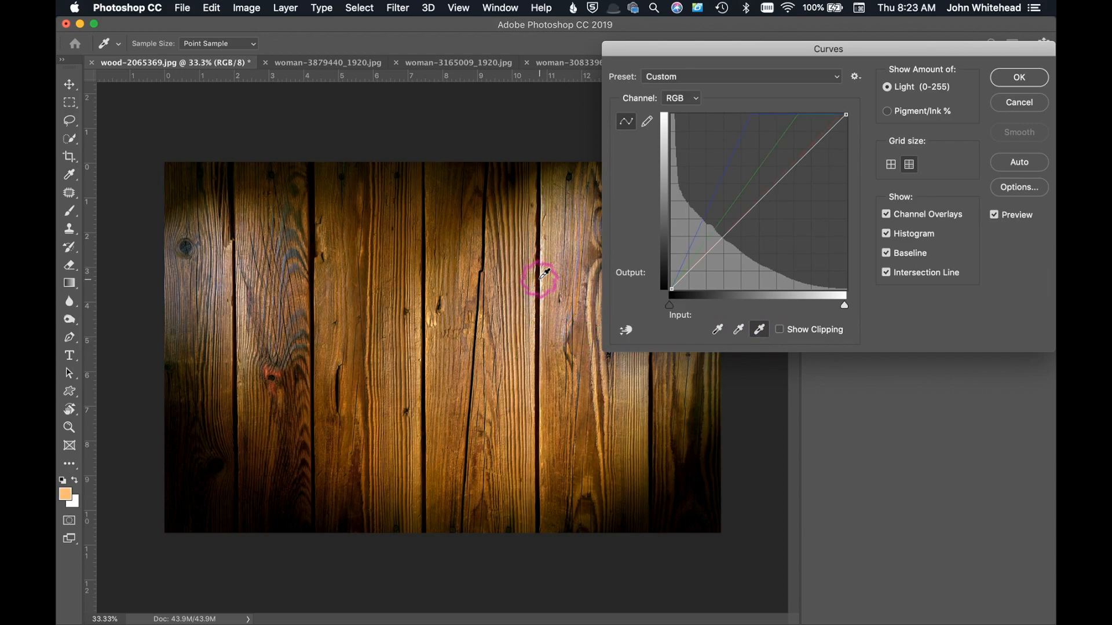
pyautogui.keyDown('alt'); pyautogui.click(1021, 96); pyautogui.keyUp('alt')
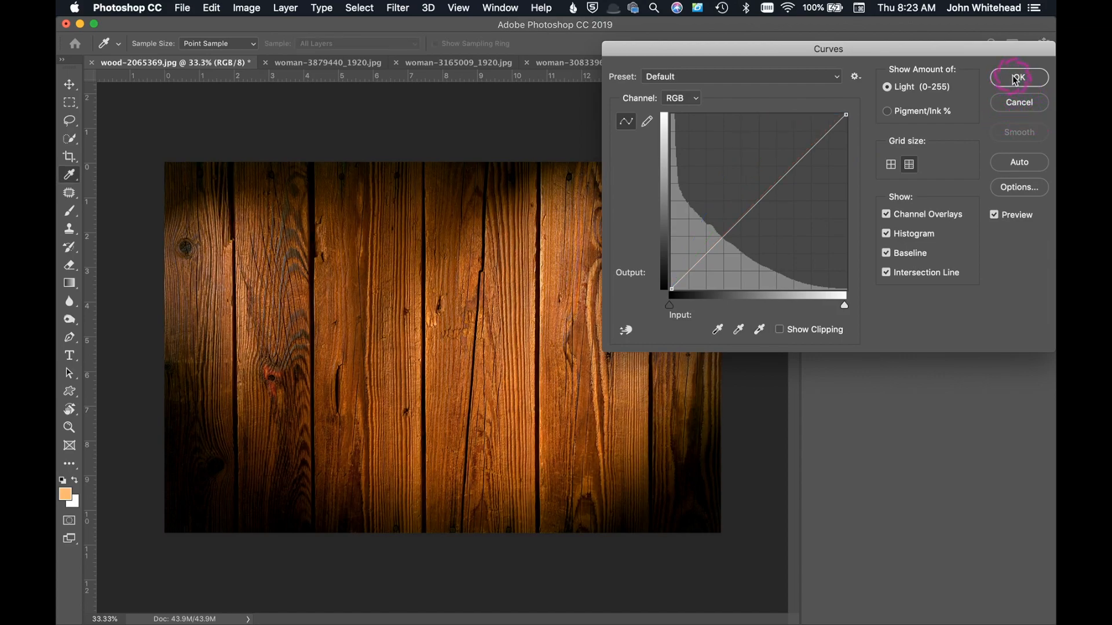
pyautogui.click(1018, 77)
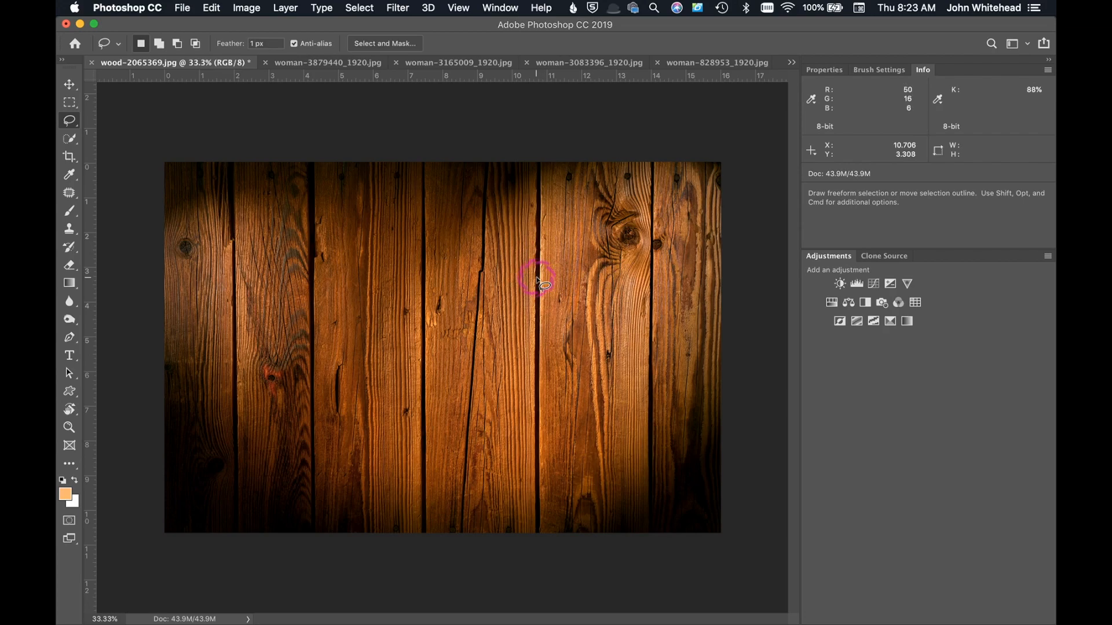
# Step: Apply a Curves white point sampled from the bright plank edge near the centre of the wood image, and undo it
pyautogui.press('super+m')
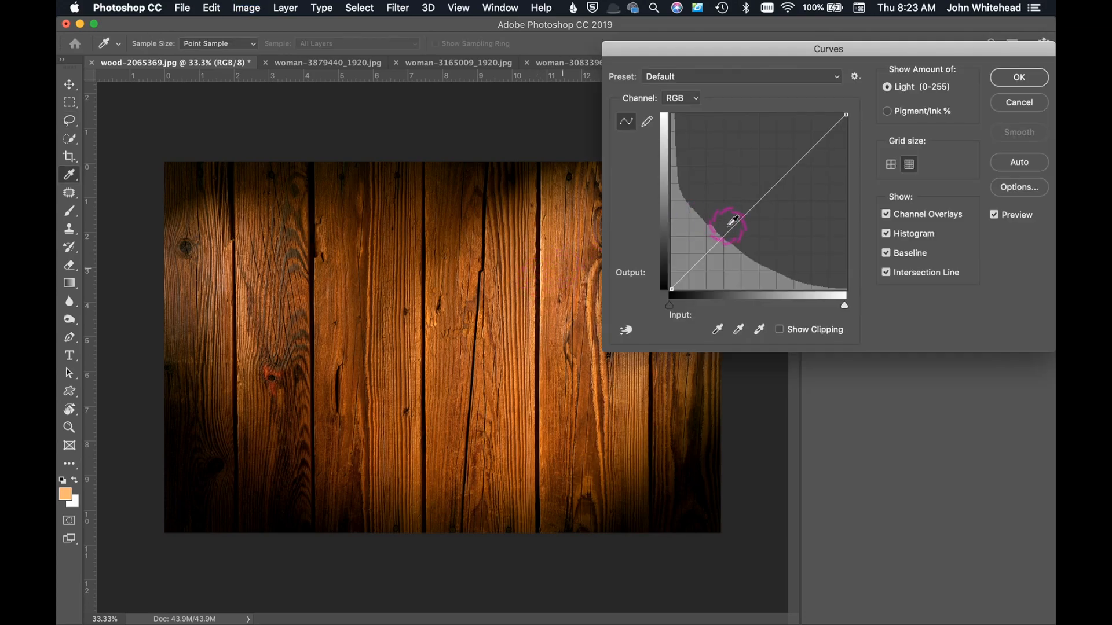
pyautogui.click(760, 330)
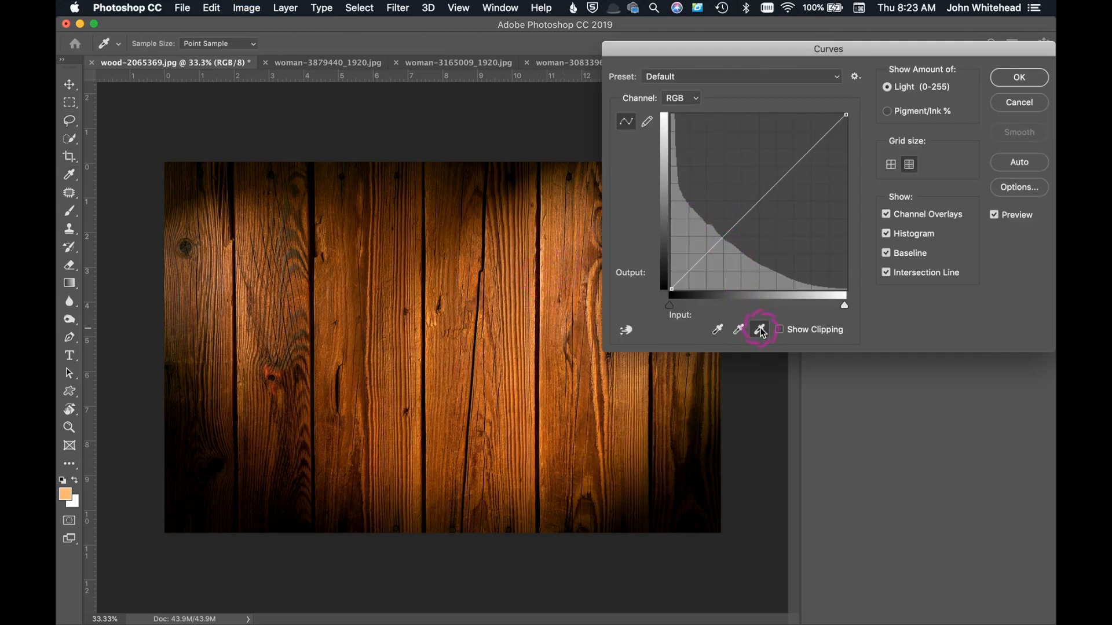
pyautogui.click(543, 255)
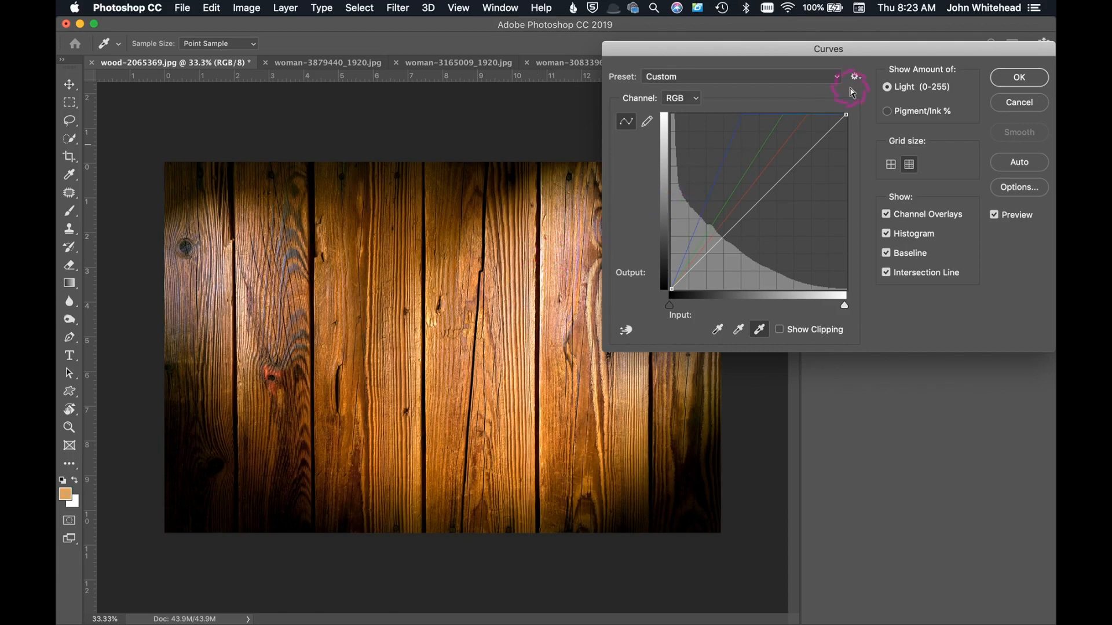
pyautogui.click(1018, 78)
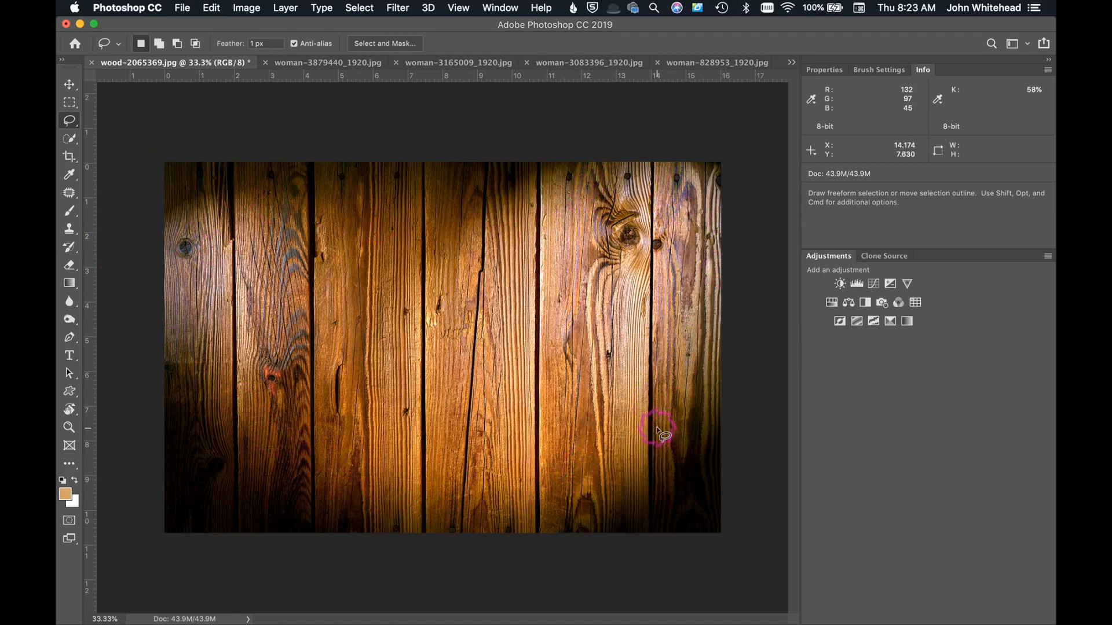
pyautogui.press('super+z')
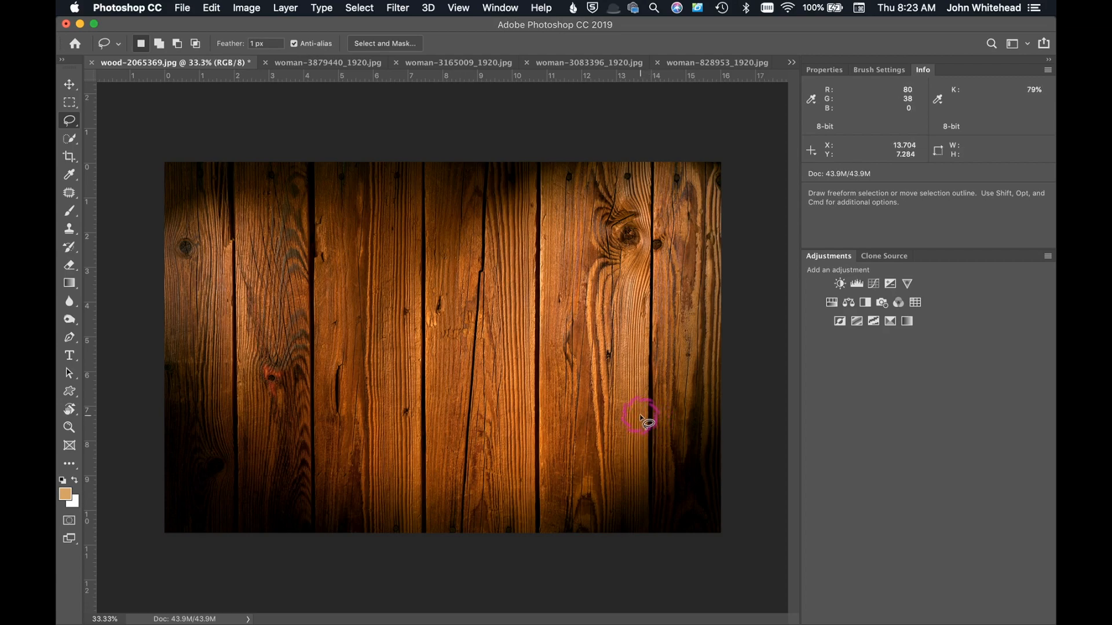
# Step: Switch to woman-3879440_1920.jpg and examine the Info panel options for the color readout modes
pyautogui.click(305, 64)
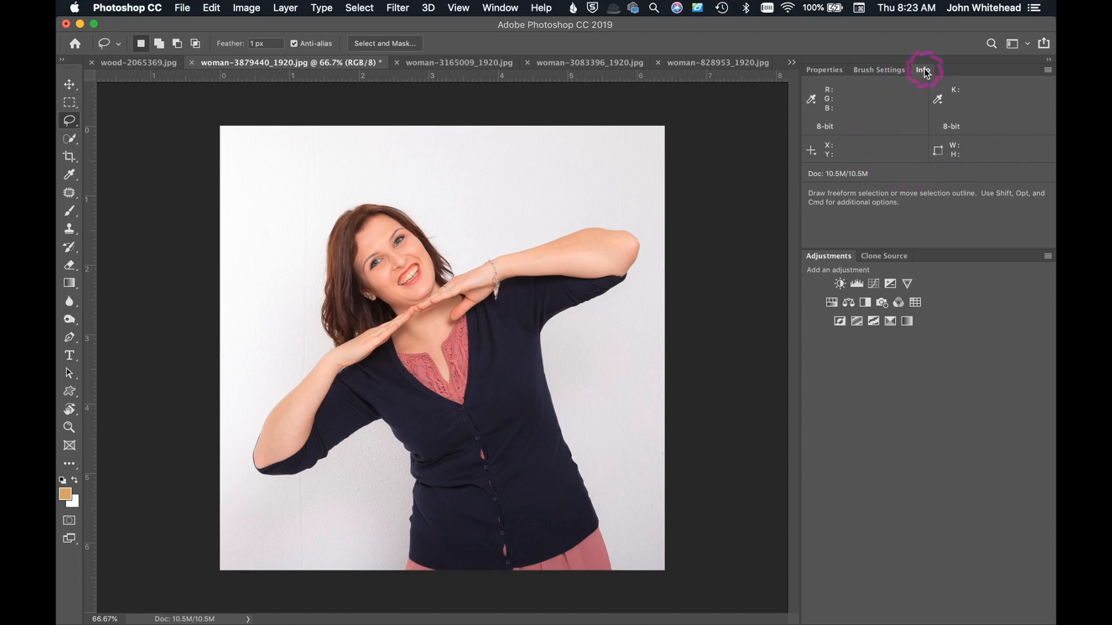
pyautogui.click(501, 8)
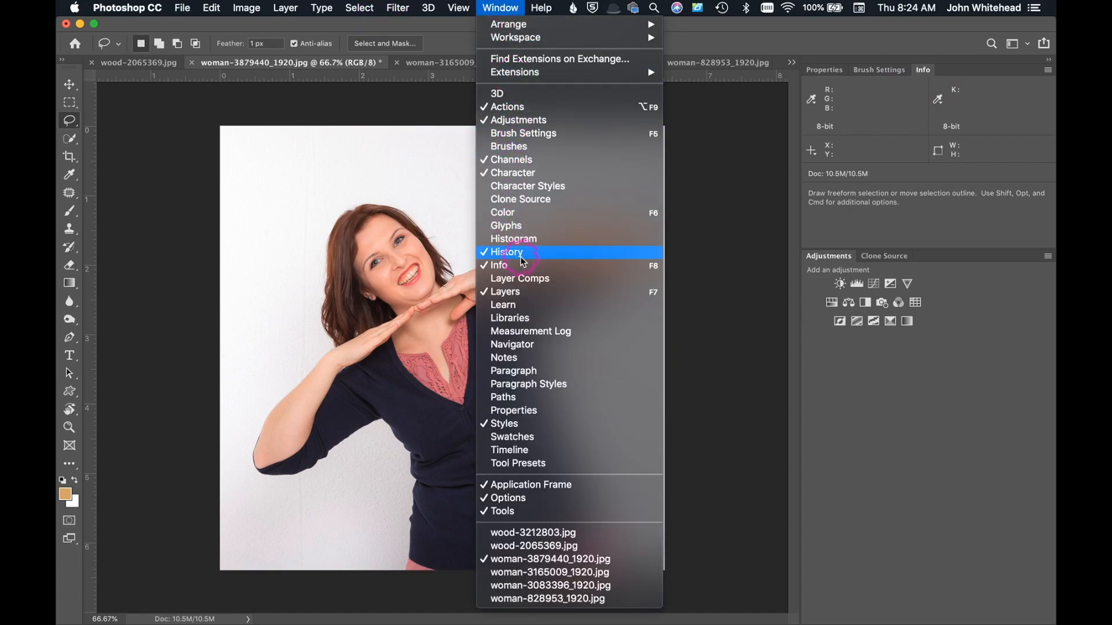
pyautogui.click(725, 80)
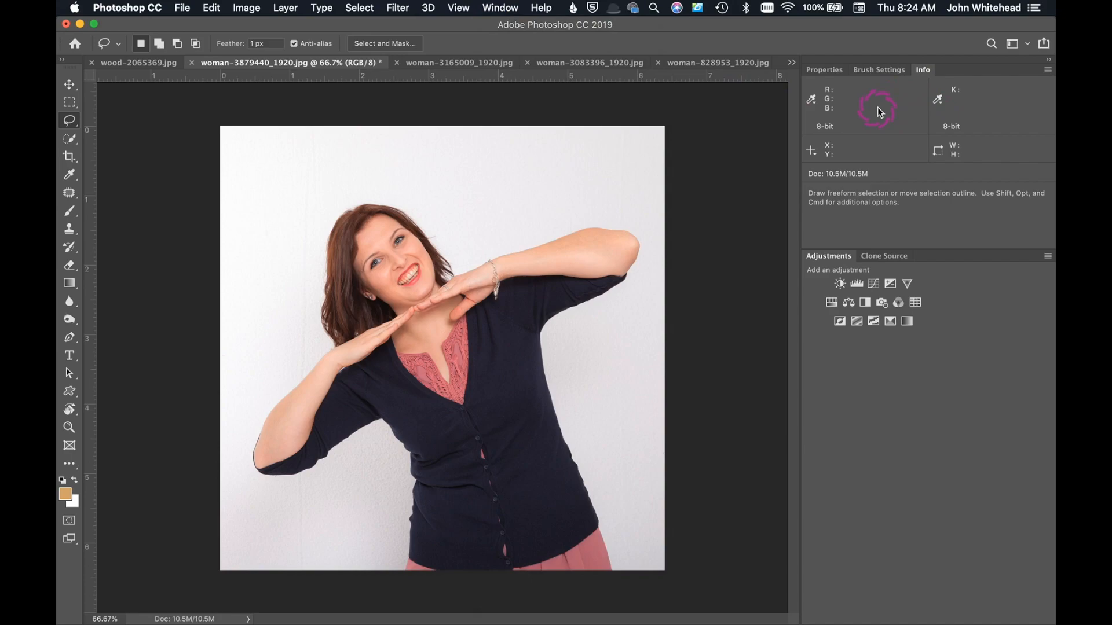
pyautogui.click(1047, 71)
pyautogui.click(992, 76)
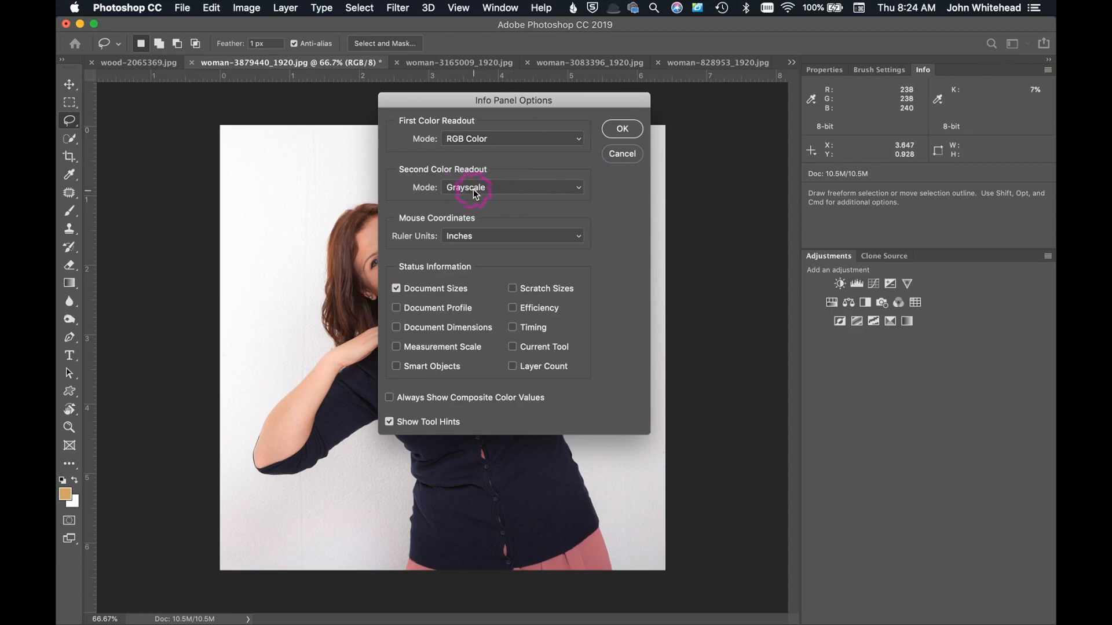
pyautogui.click(620, 130)
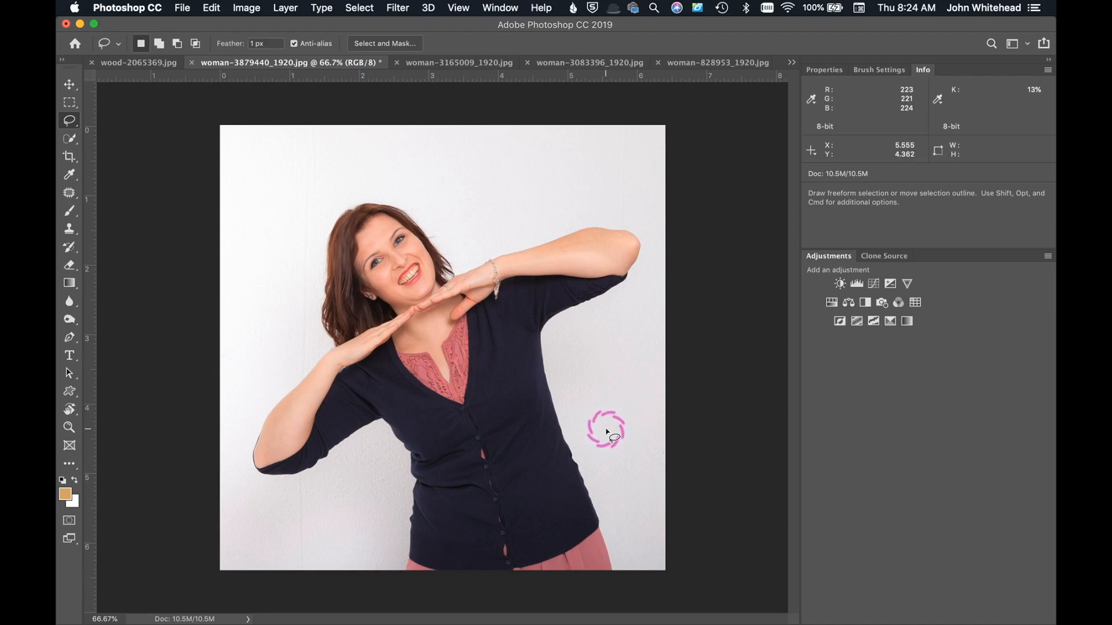
# Step: Set the white point in Curves by sampling the pale wall beside the woman's waist
pyautogui.press('super+m')
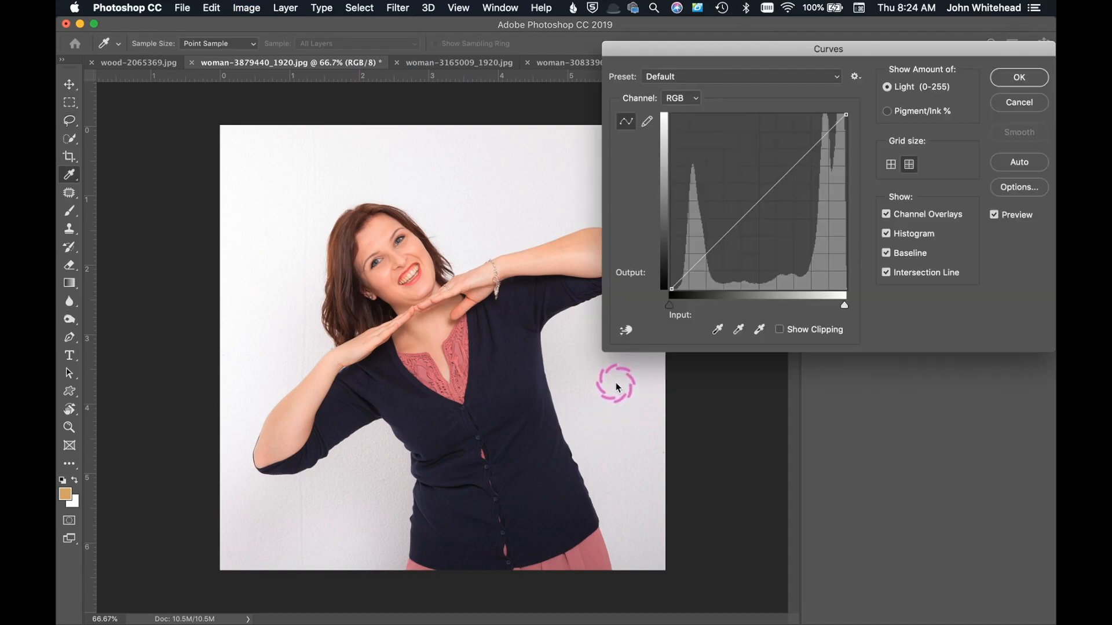
pyautogui.click(625, 364)
pyautogui.click(759, 329)
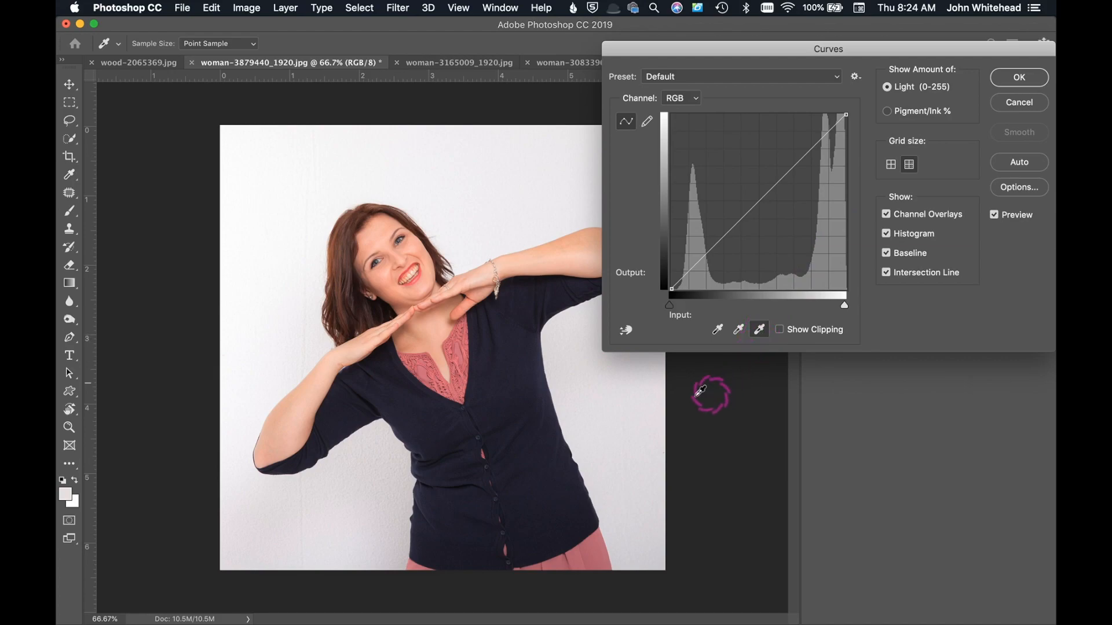
pyautogui.click(606, 389)
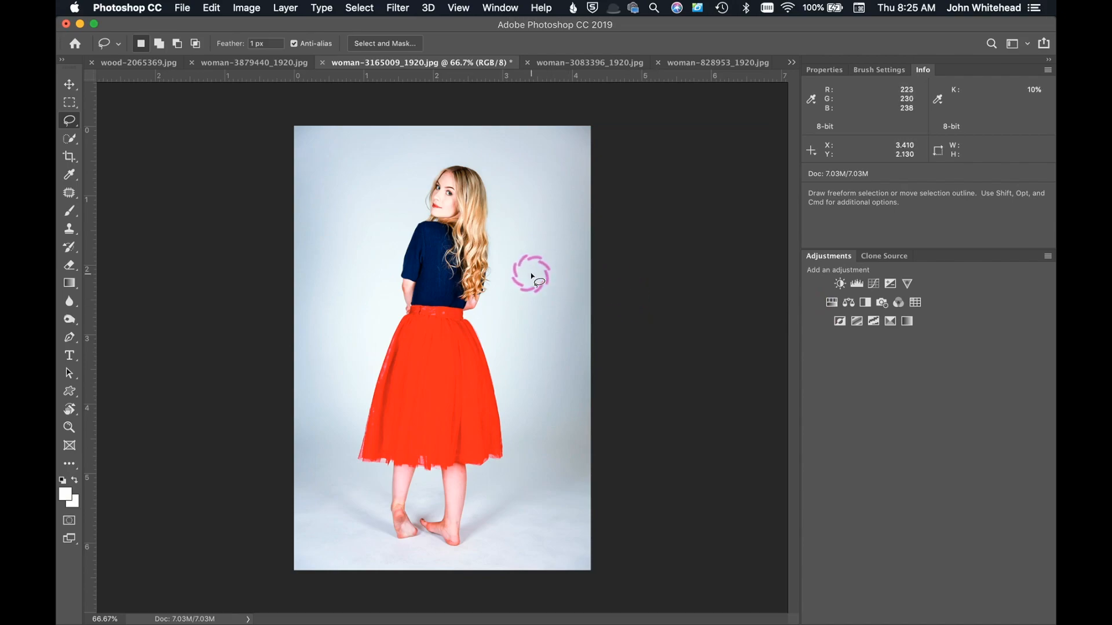
# Step: Try setting the white point in Curves by sampling the floor near the woman's feet in woman-3165009_1920.jpg, and reset the curves
pyautogui.press('super+m')
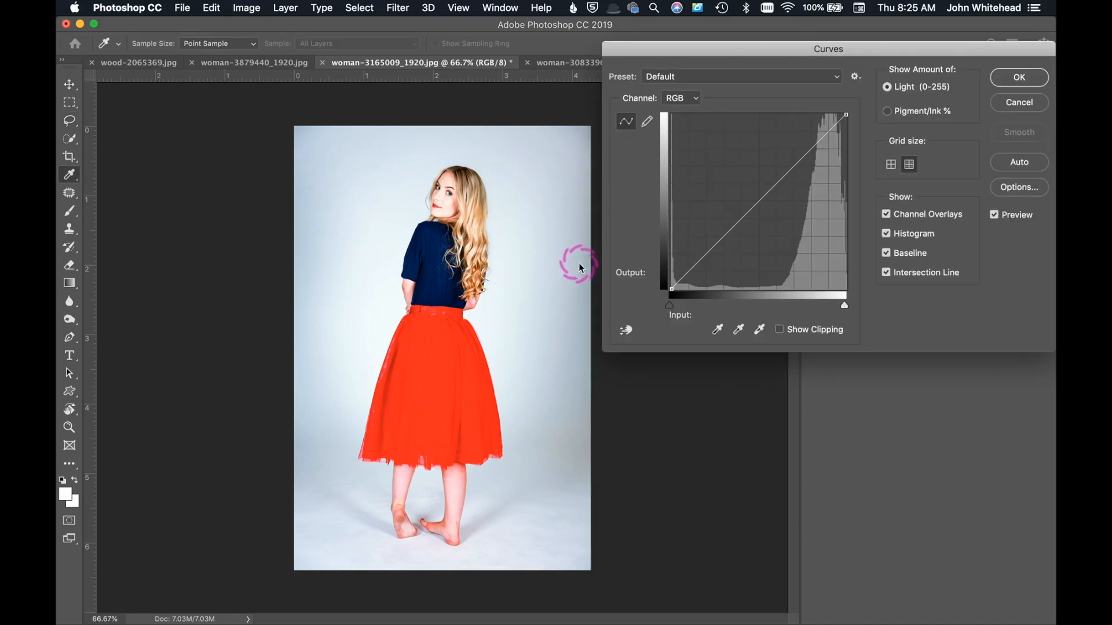
pyautogui.click(765, 332)
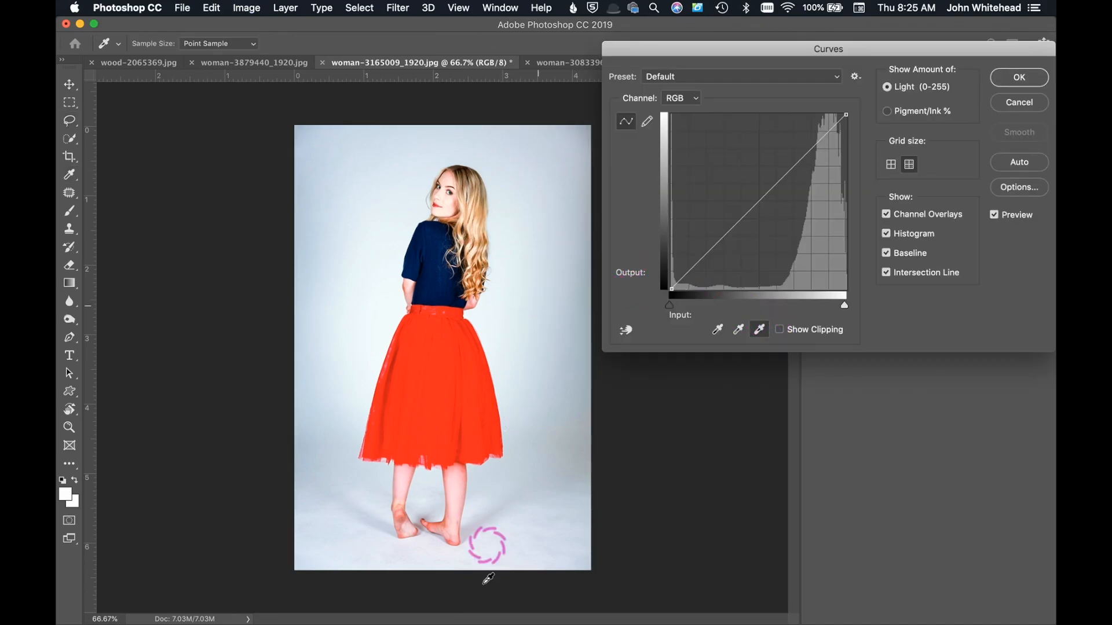
pyautogui.click(399, 549)
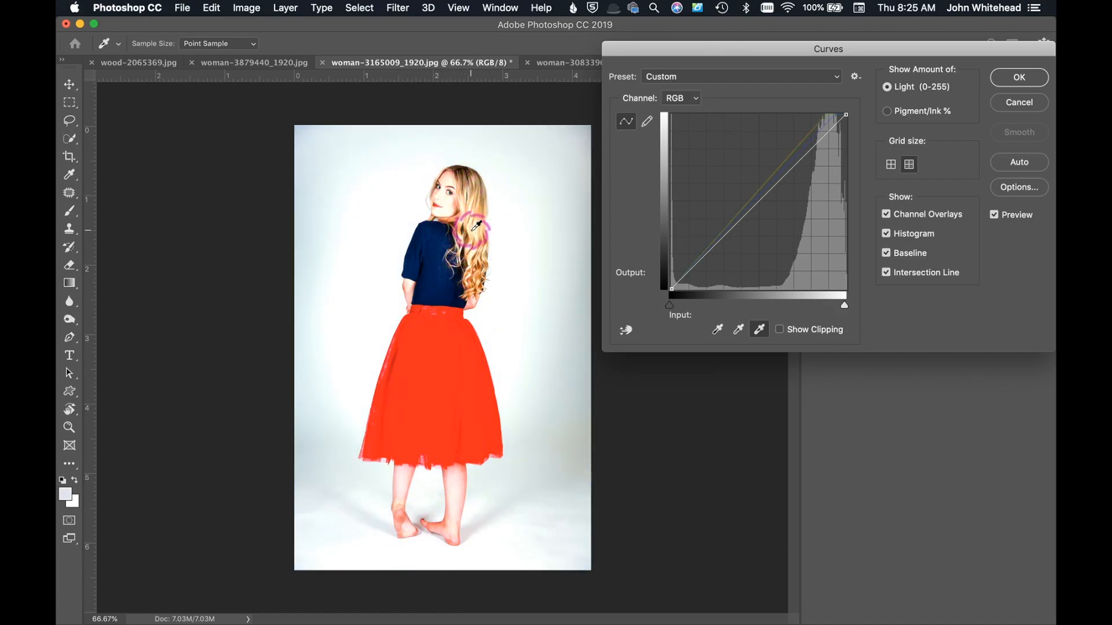
pyautogui.keyDown('alt'); pyautogui.click(1001, 102); pyautogui.keyUp('alt')
# Step: Try the automatic Curves correction on woman-3165009_1920.jpg and discard it
pyautogui.click(1031, 165)
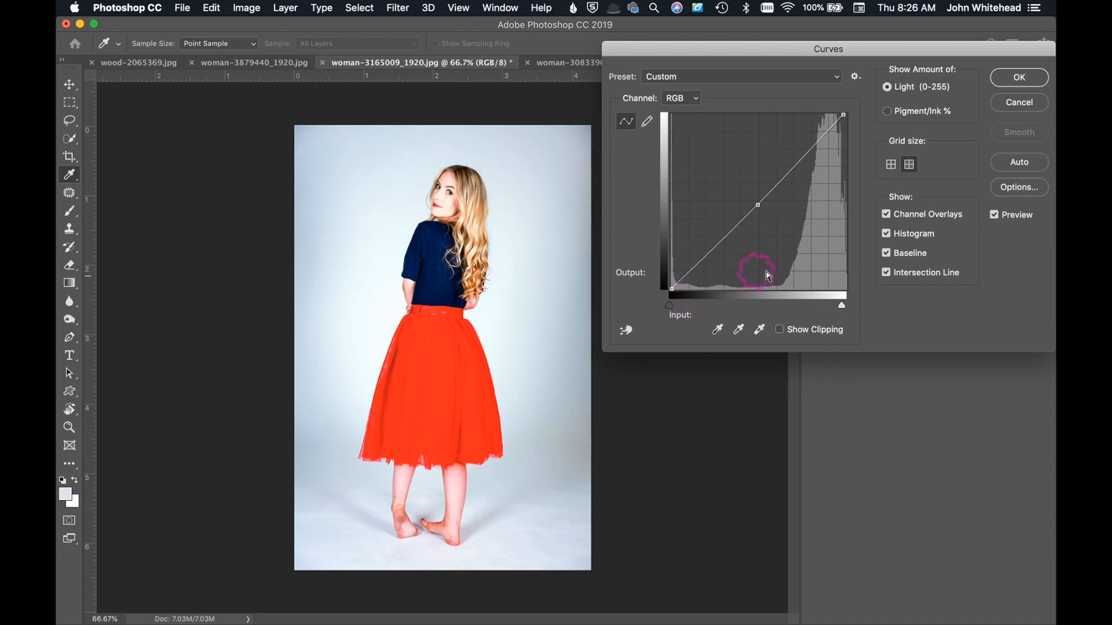
pyautogui.click(1019, 102)
pyautogui.press('l')
pyautogui.click(677, 193)
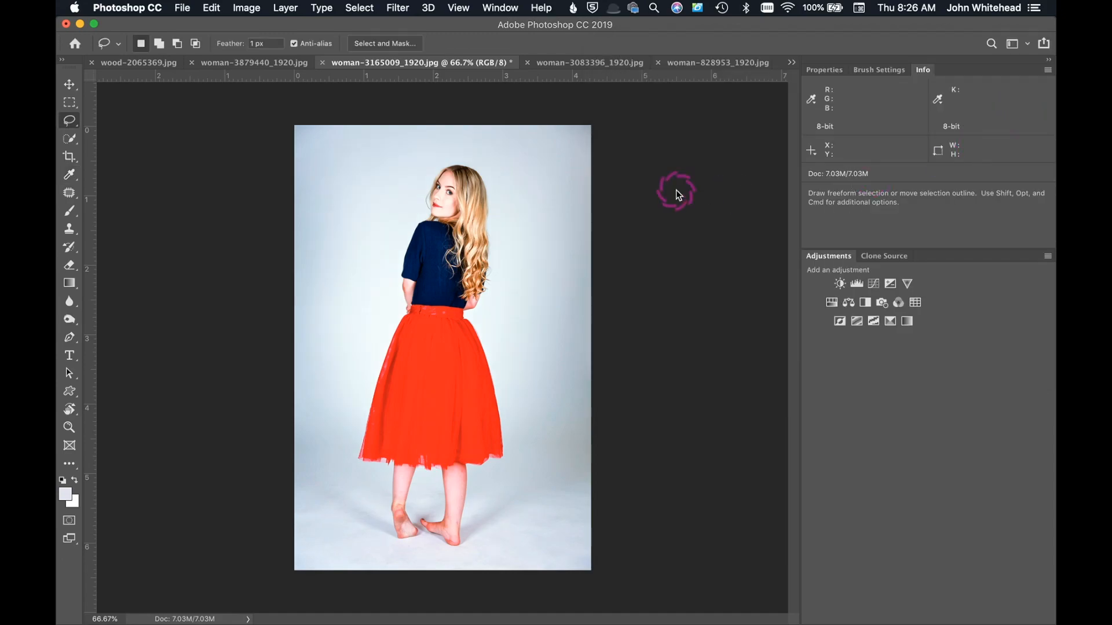
# Step: Try adjusting the black point in Curves on woman-3083396_1920.jpg, and discard the adjustment
pyautogui.click(616, 58)
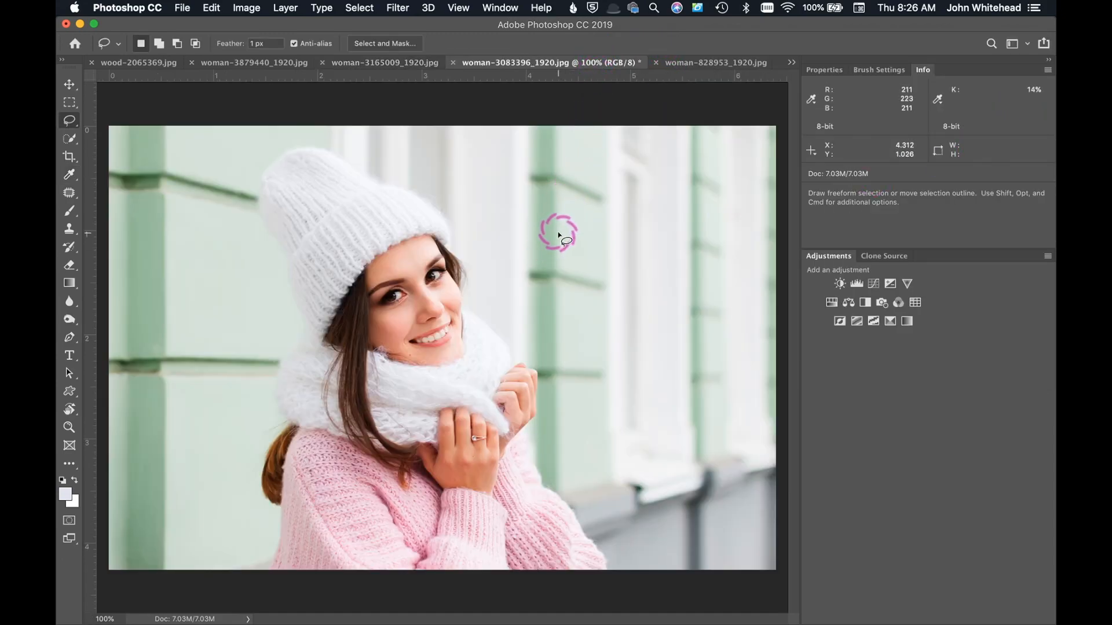
pyautogui.press('super+m')
pyautogui.click(690, 315)
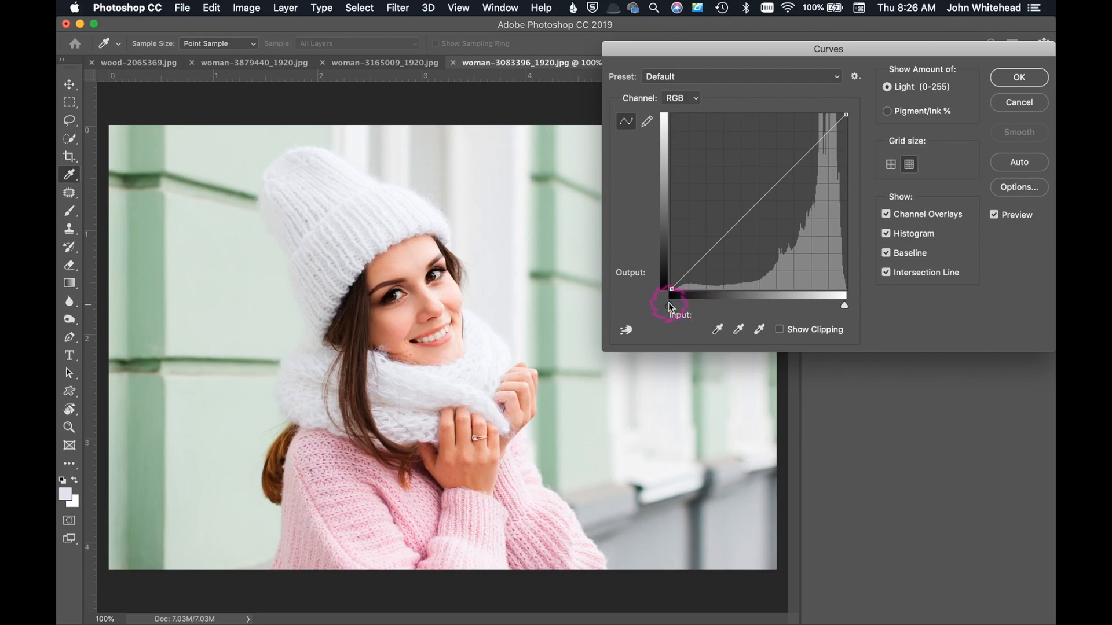
pyautogui.moveTo(669, 307); pyautogui.dragTo(664, 304)
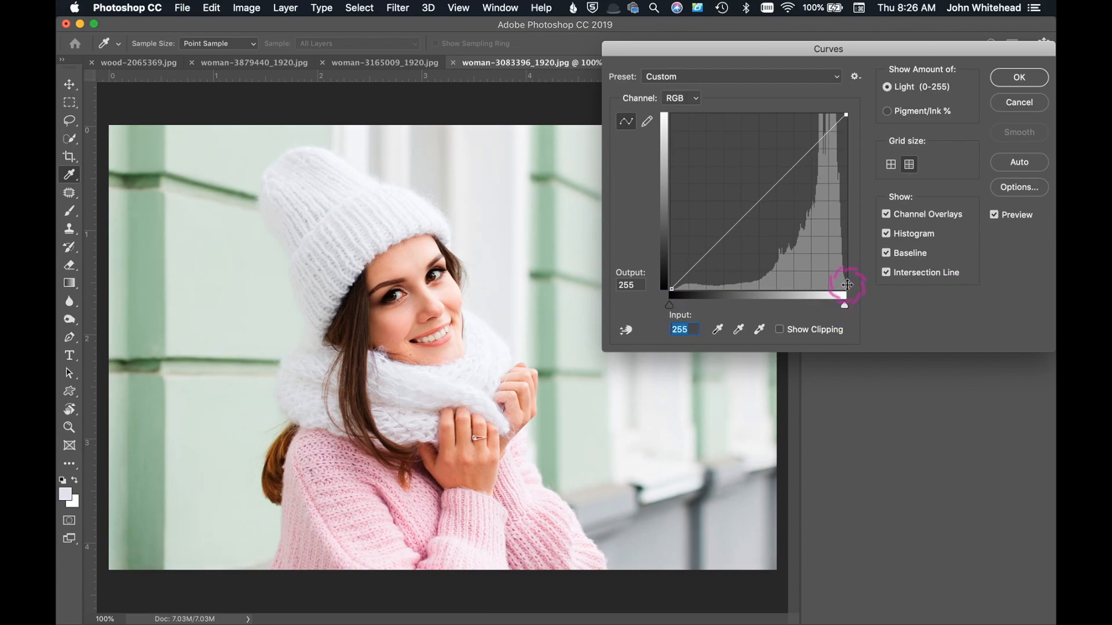
pyautogui.click(1024, 102)
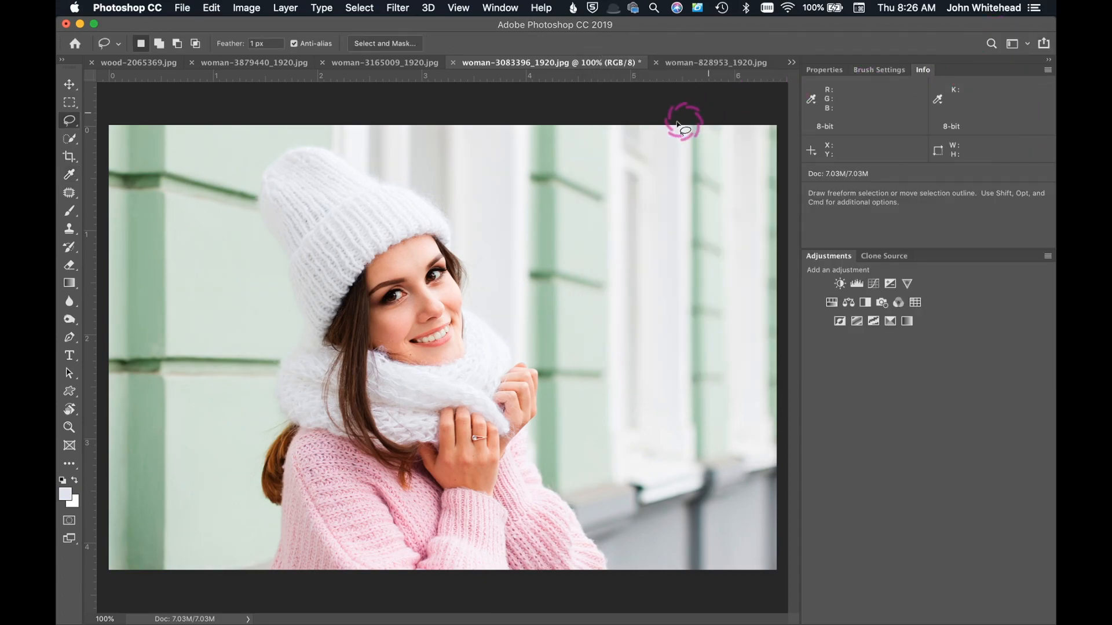
# Step: Switch to woman-828953_1920.jpg and move the Curves black point to input 7
pyautogui.click(727, 62)
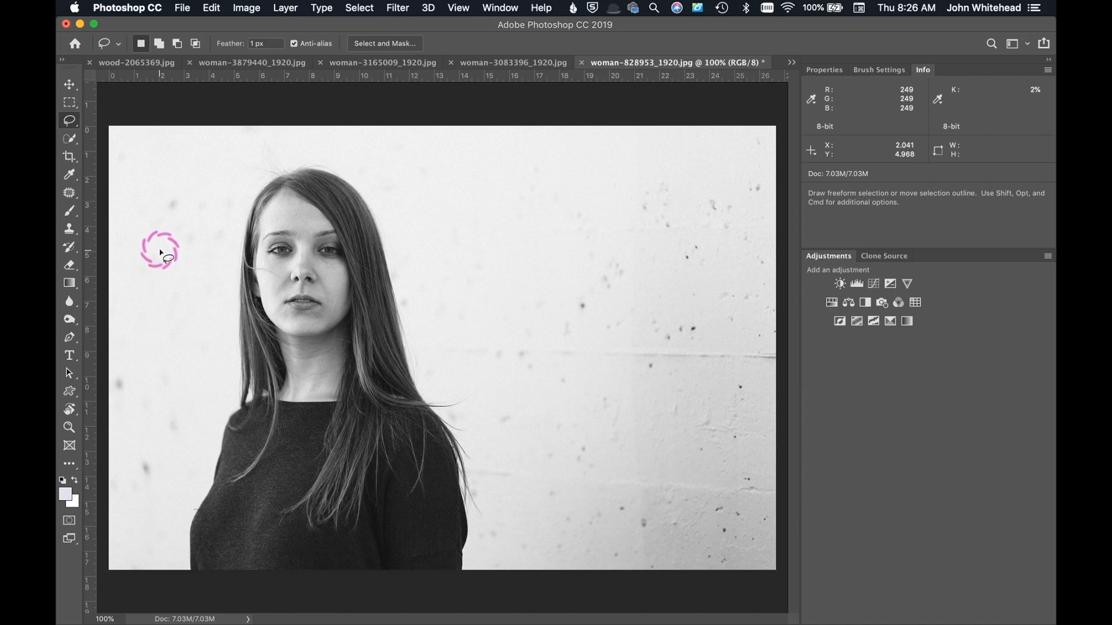
pyautogui.press('super+m')
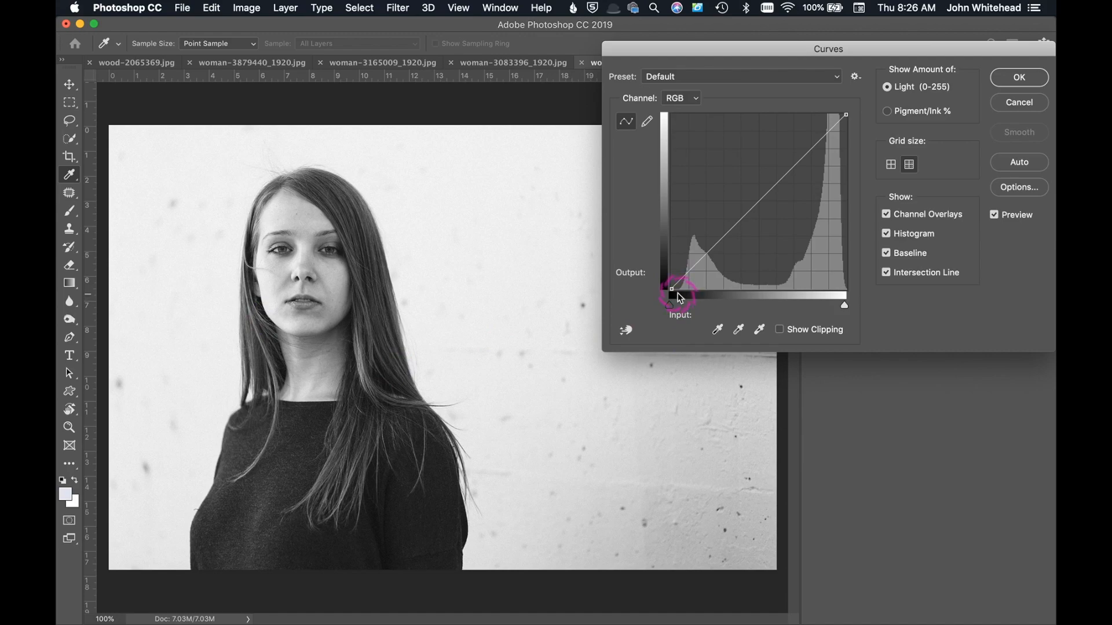
pyautogui.moveTo(670, 308); pyautogui.dragTo(675, 307)
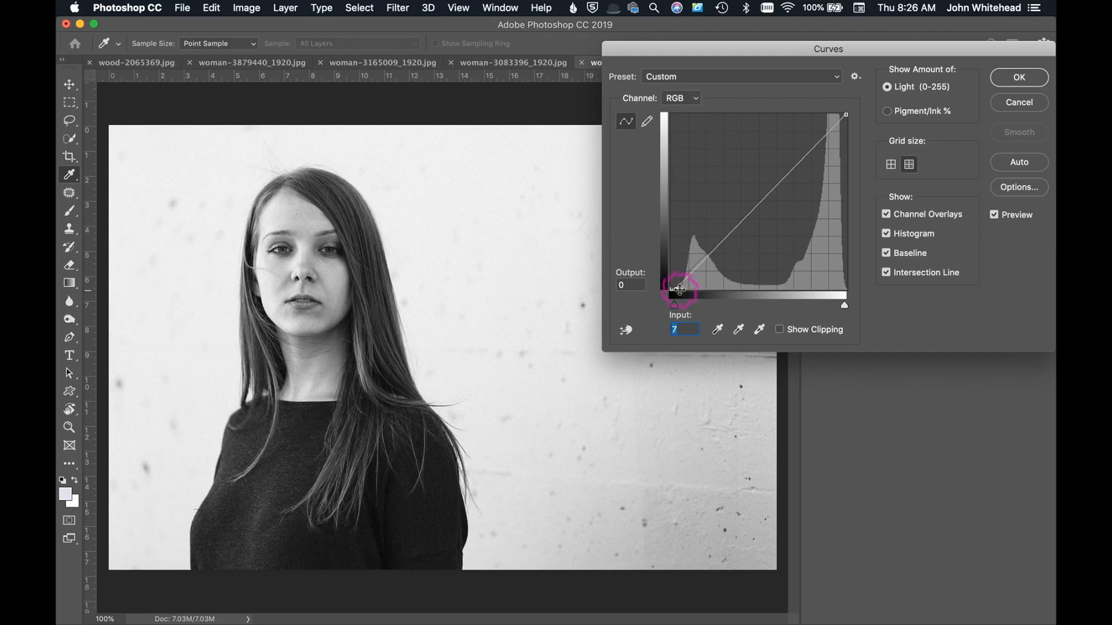
# Step: Try setting the Curves black point by sampling the dark sweater near the image's lower edge, and undo it
pyautogui.click(716, 330)
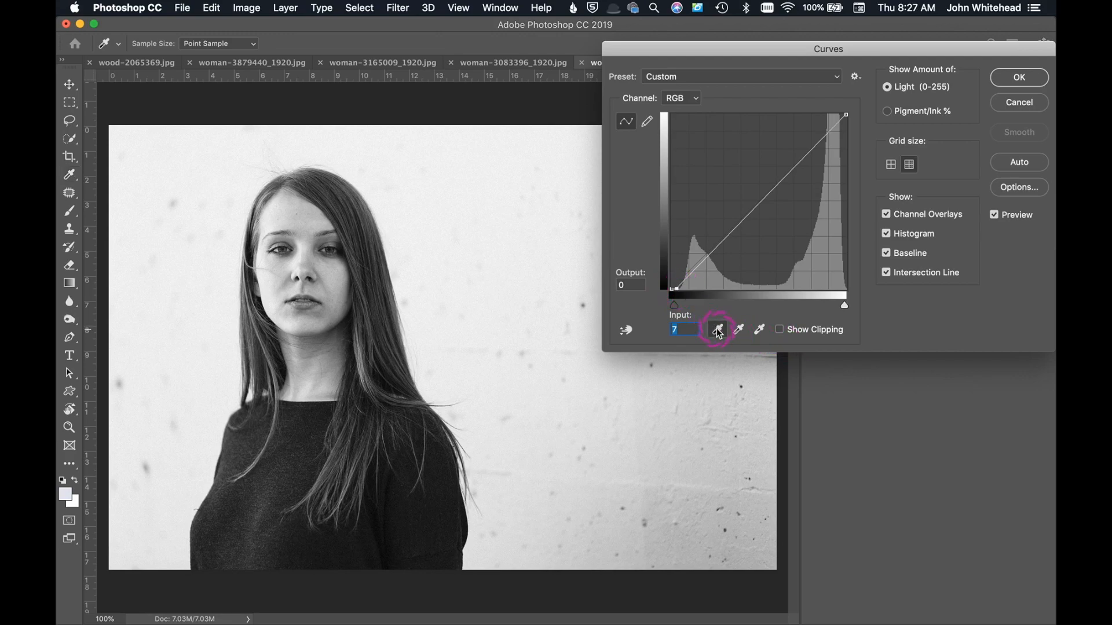
pyautogui.click(393, 551)
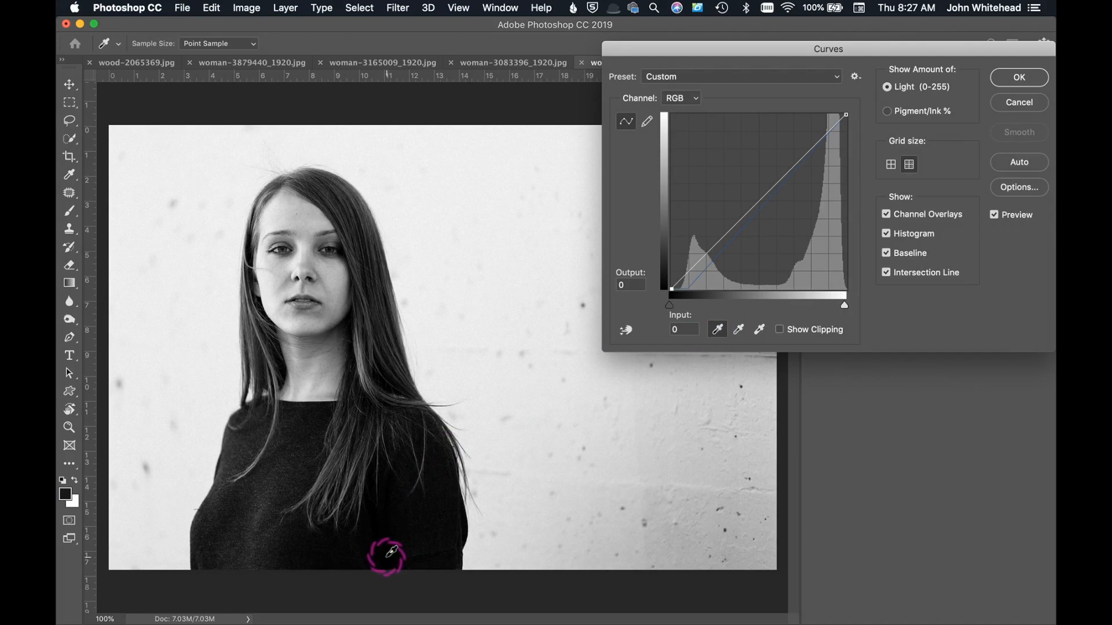
pyautogui.press('super+z')
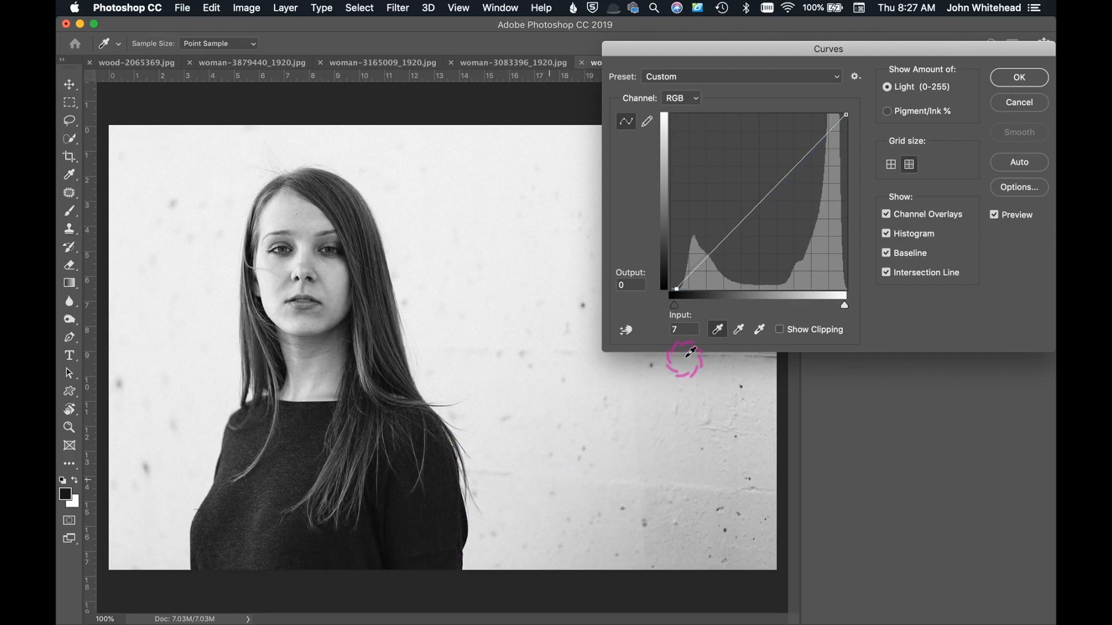
# Step: Try setting the Curves white point by sampling the wall's upper-left corner, and discard all curve changes
pyautogui.click(759, 330)
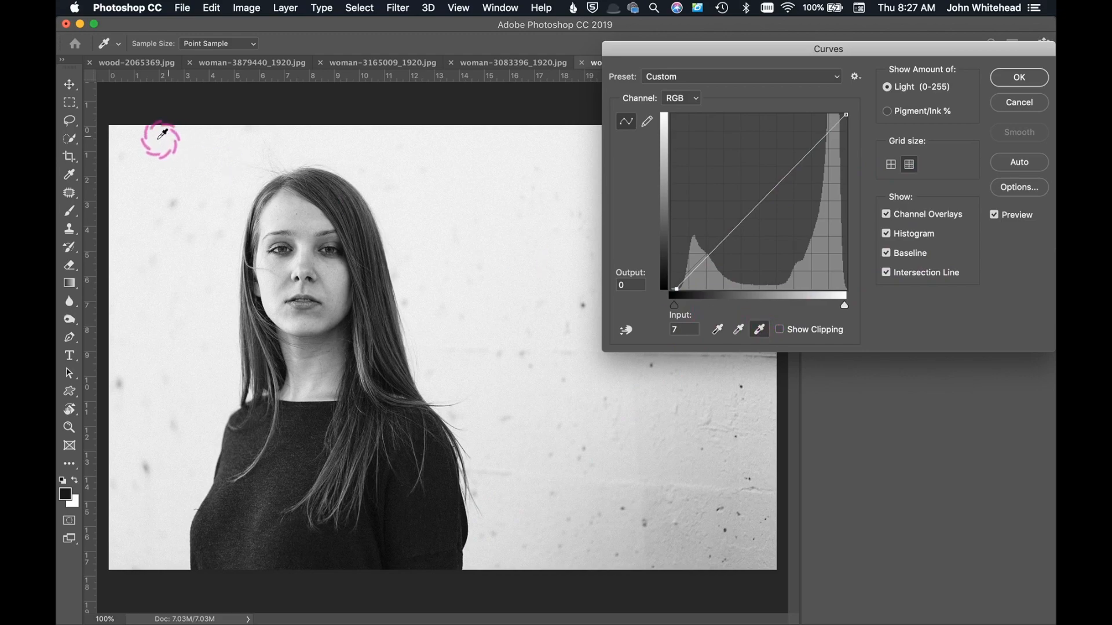
pyautogui.click(121, 130)
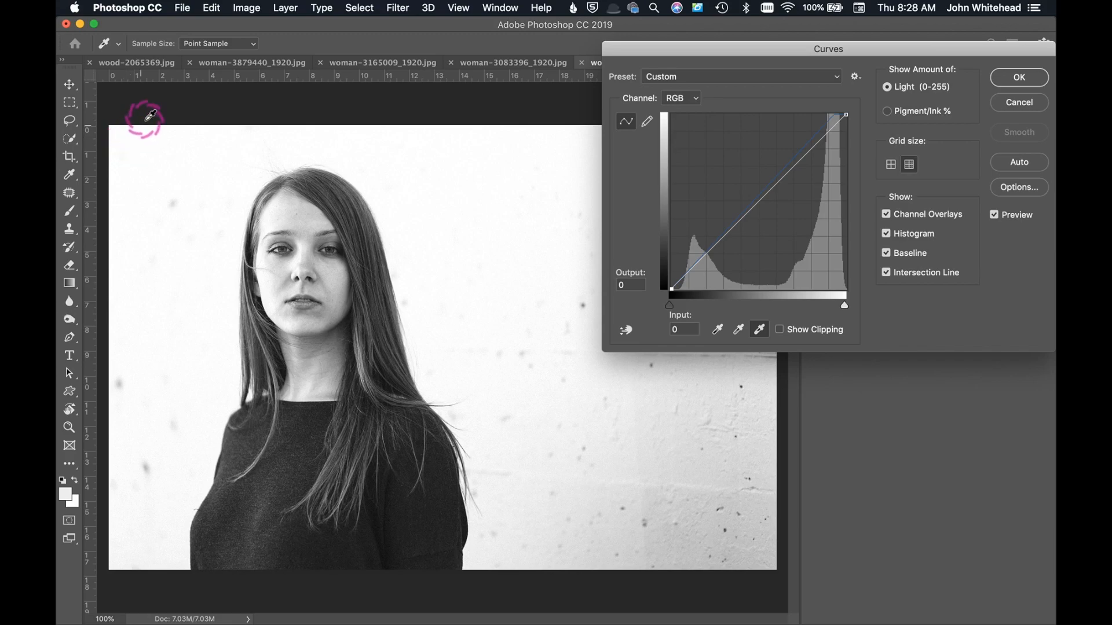
pyautogui.click(1008, 104)
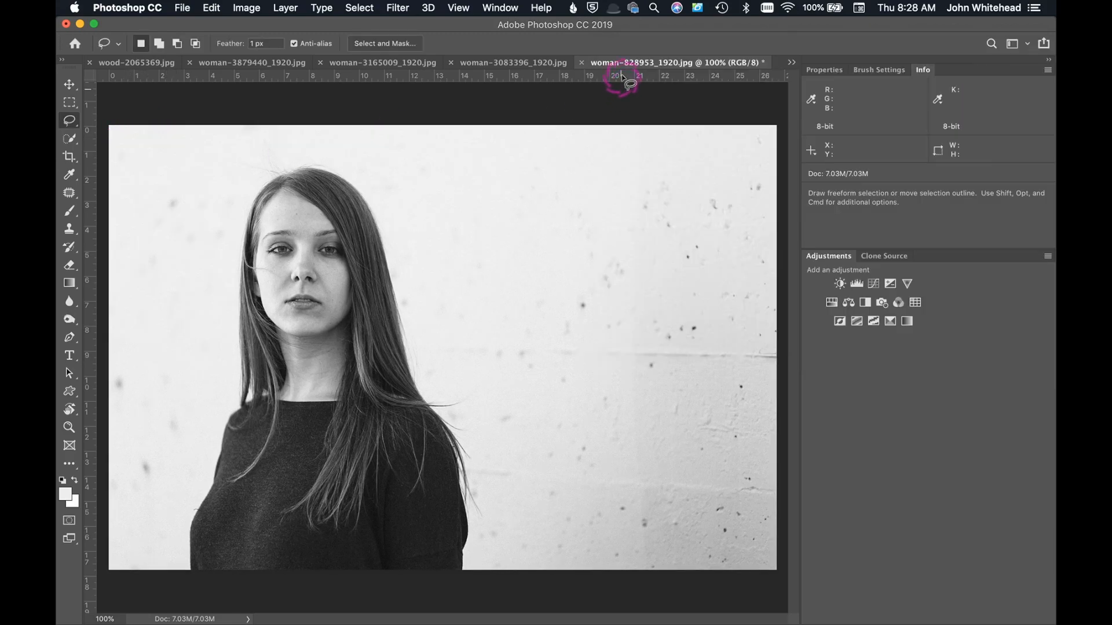